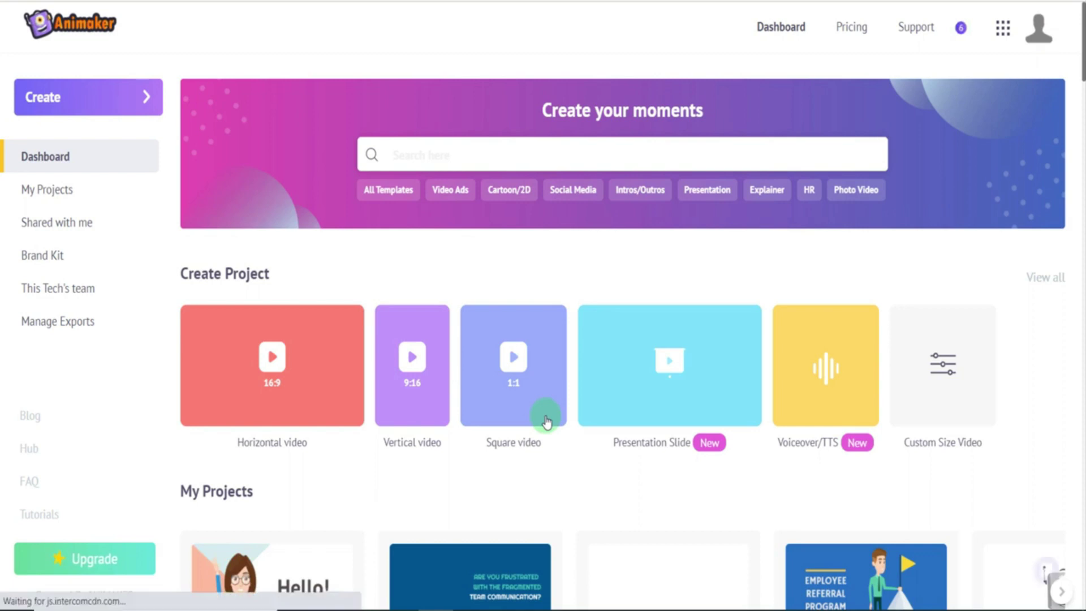
scroll(547, 421, "down", 5)
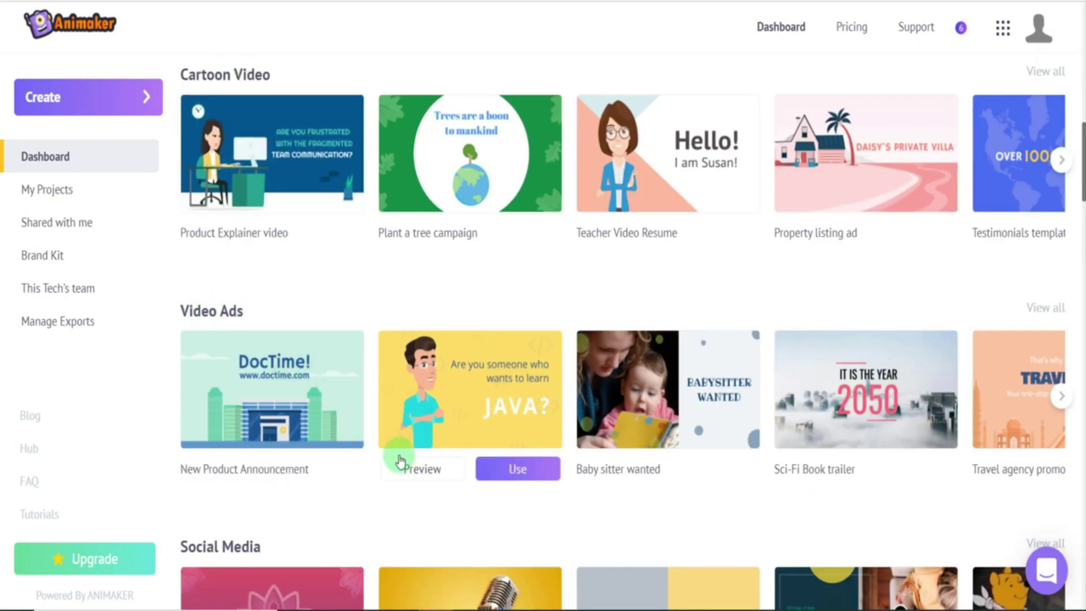
scroll(1035, 314, "down", 6)
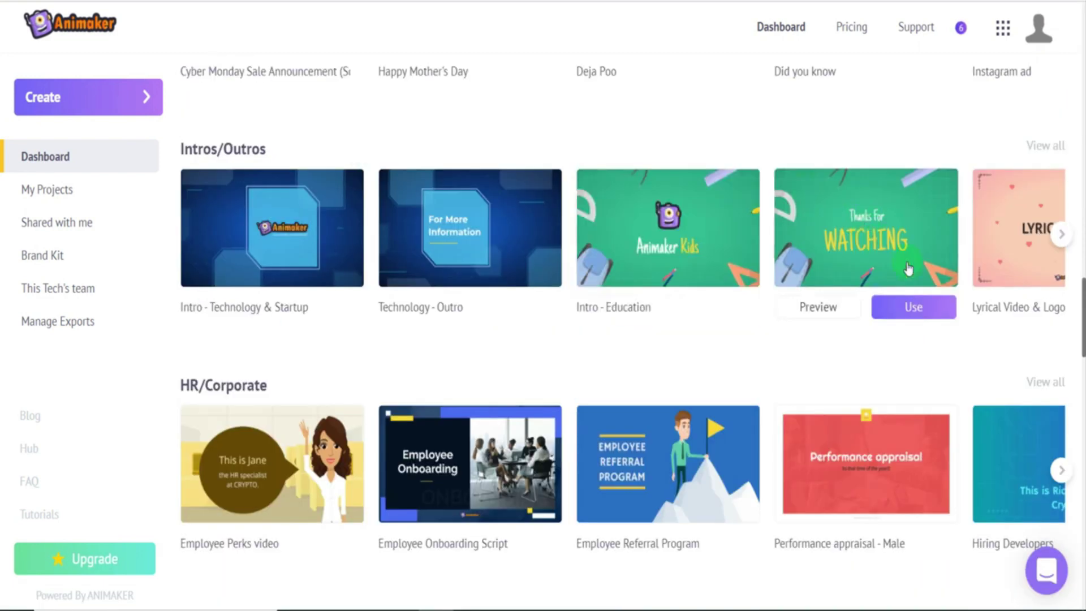
scroll(1078, 322, "down", 5)
scroll(1077, 322, "down", 4)
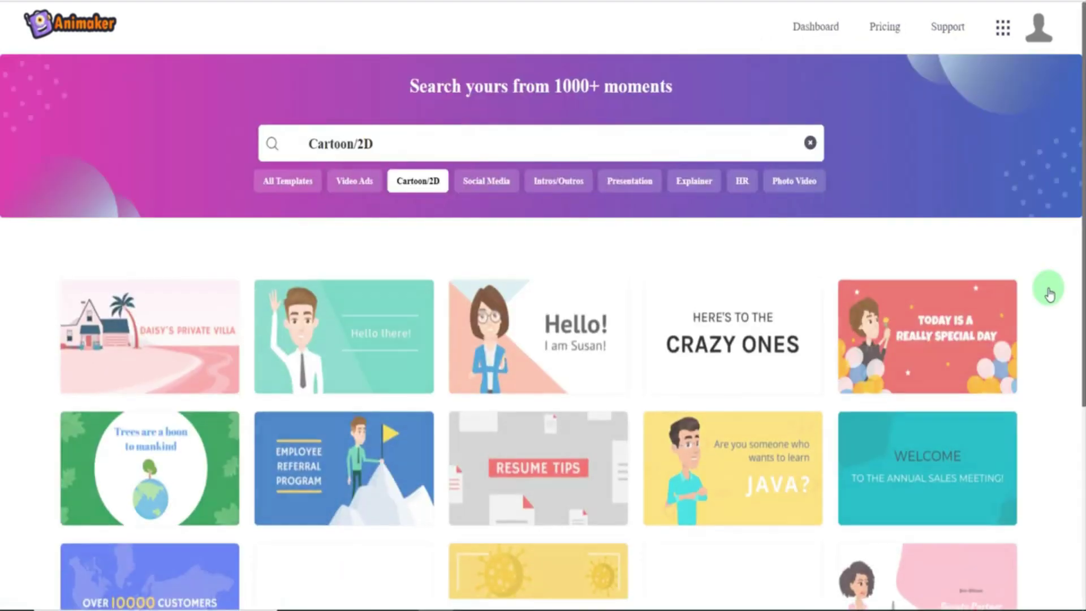
scroll(1049, 292, "down", 1)
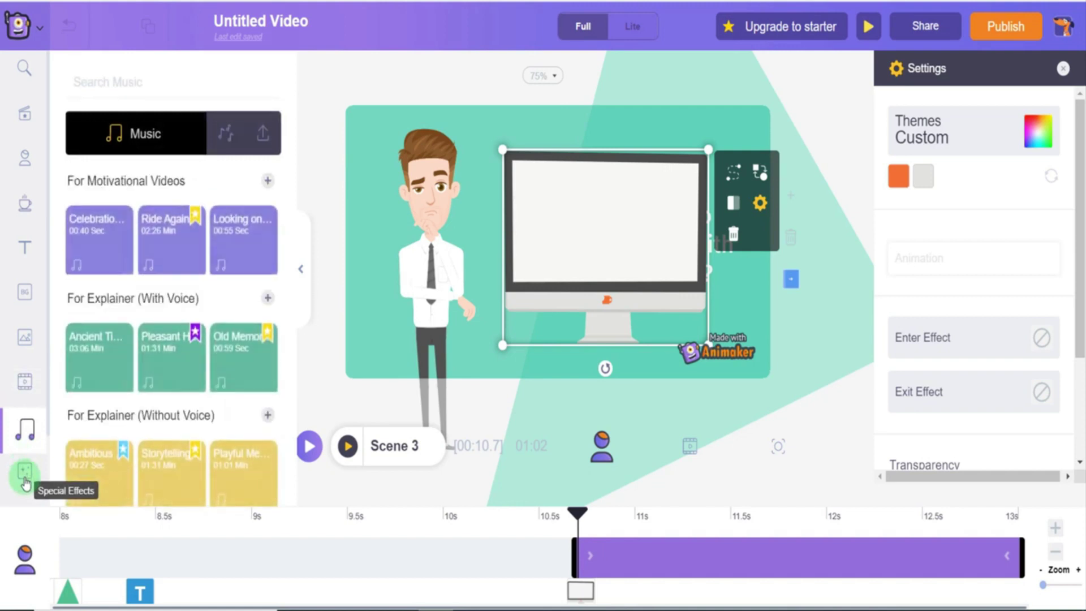
- Browse the Special Effects library, then queue the video for HD 720p mp4 download
left_click(25, 476)
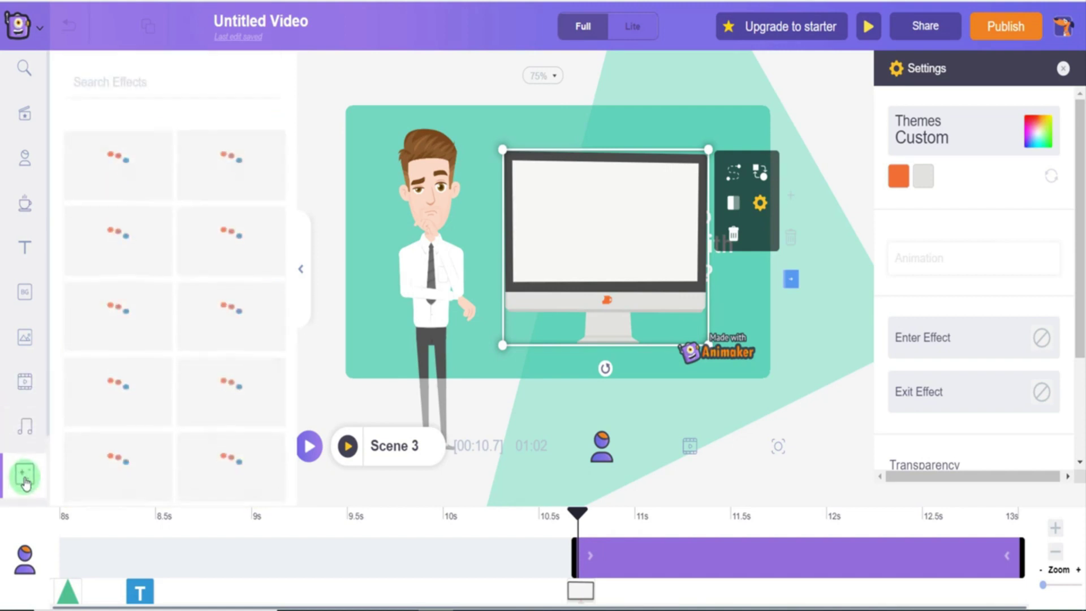
scroll(170, 255, "down", 2)
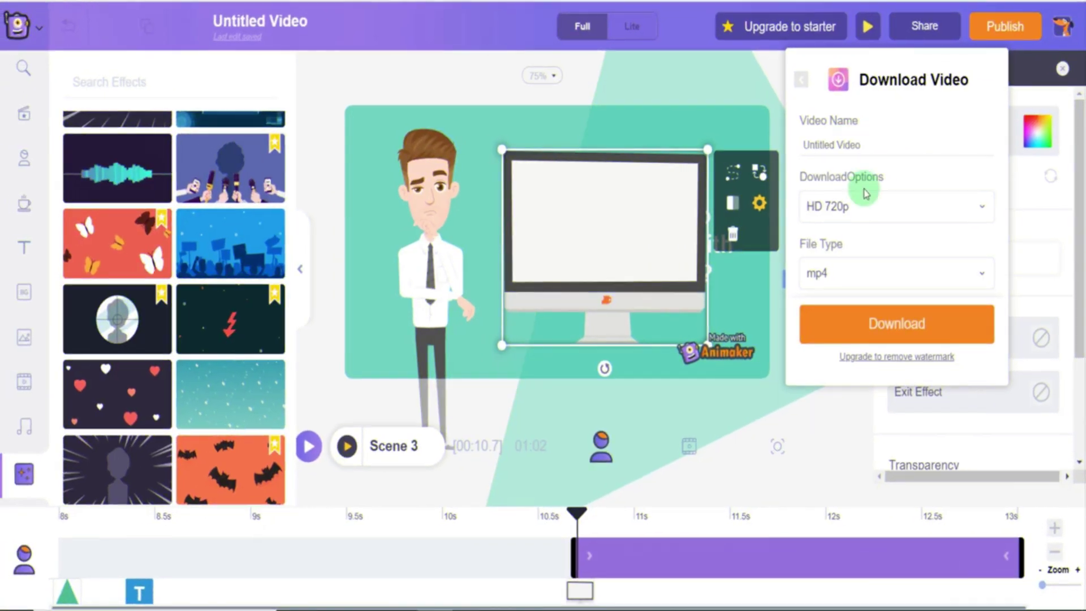
left_click(896, 206)
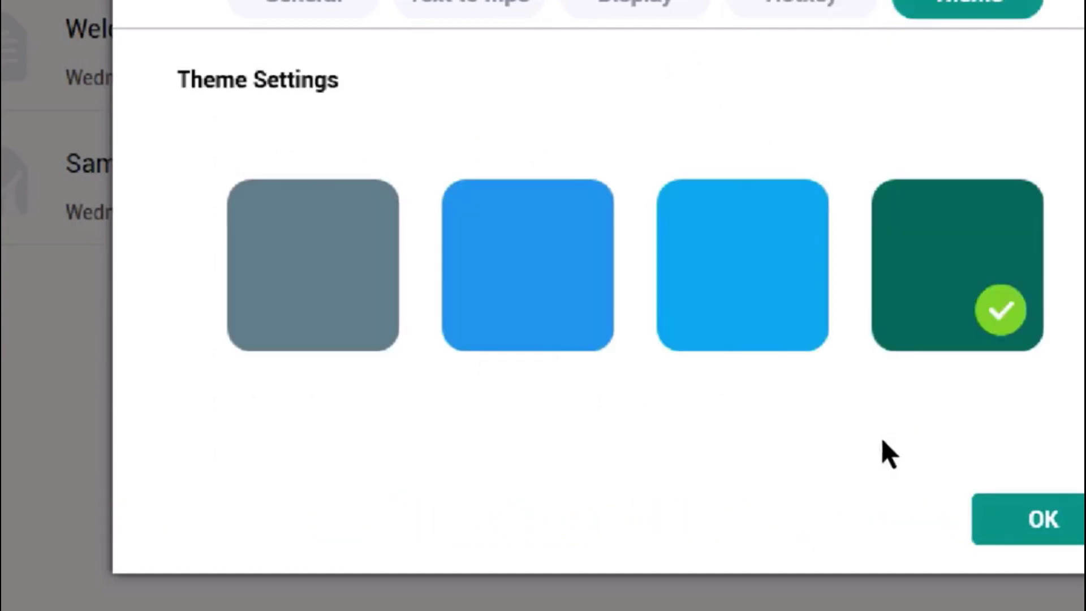
- Confirm the dark green swatch and close the NaturalReader theme settings
left_click(912, 519)
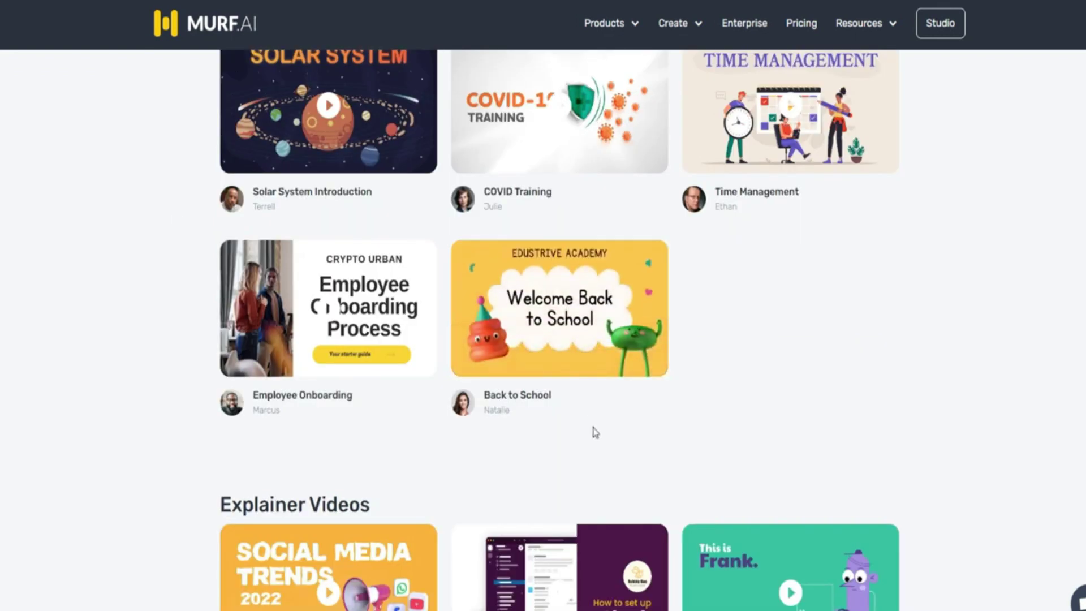
scroll(593, 433, "down", 6)
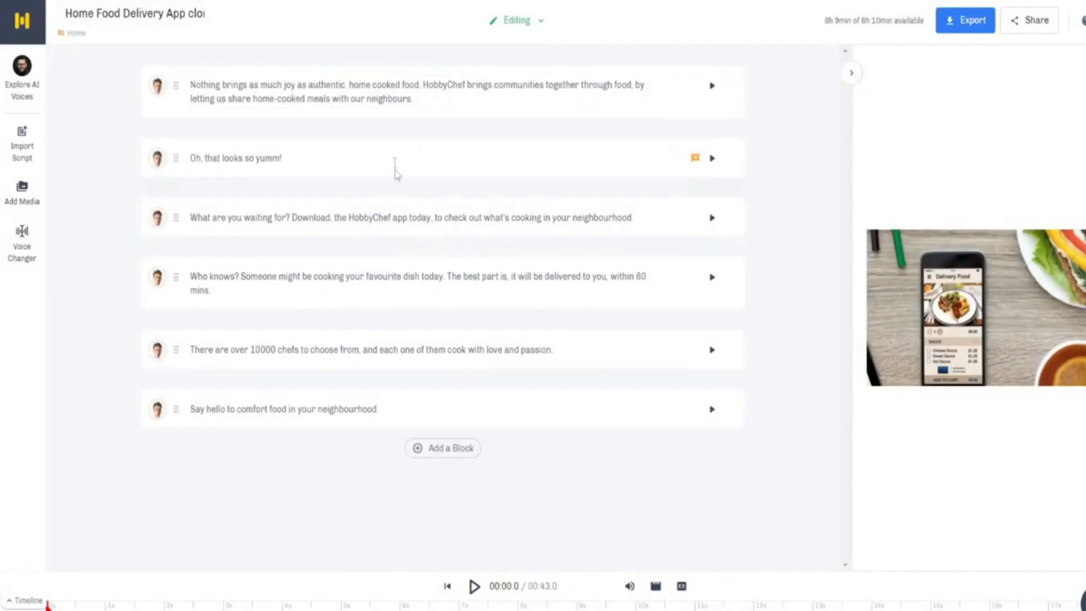
- Select the first script block, then start creating My Awesome Project
left_click(432, 84)
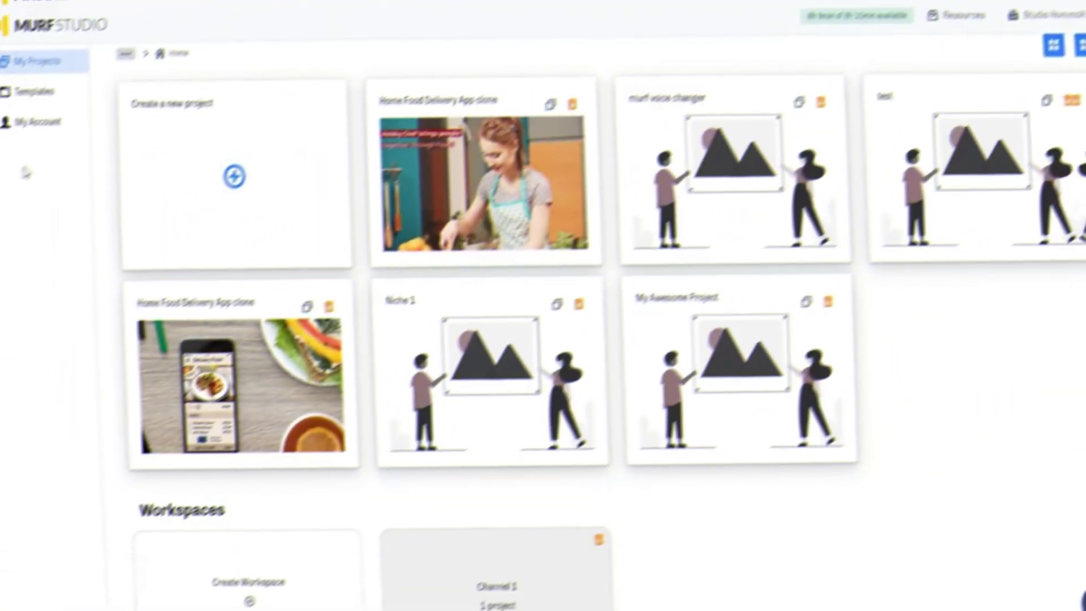
left_click(233, 176)
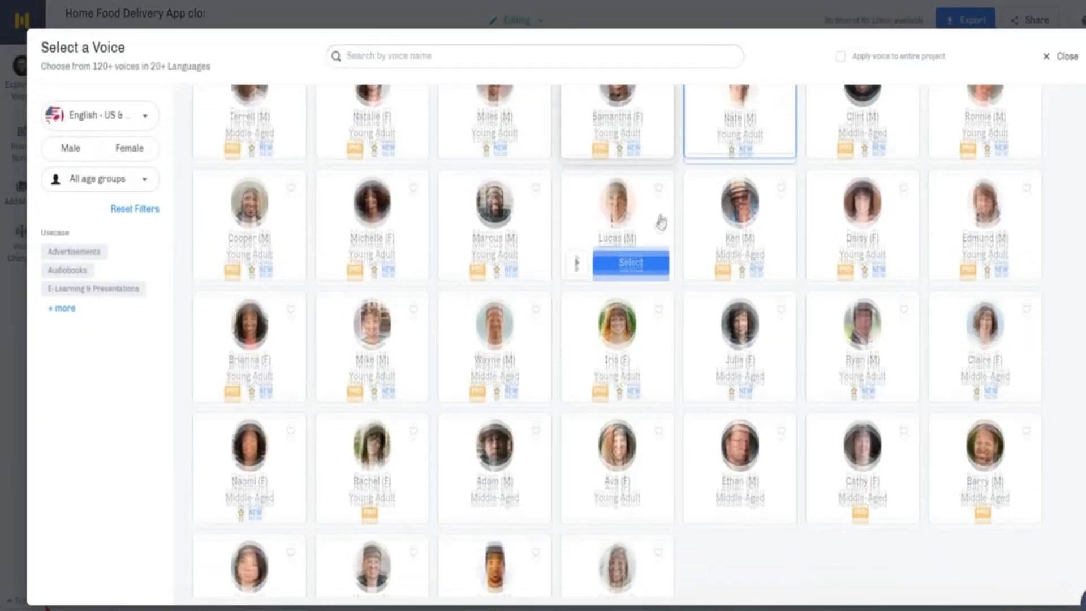
scroll(119, 312, "down", 3)
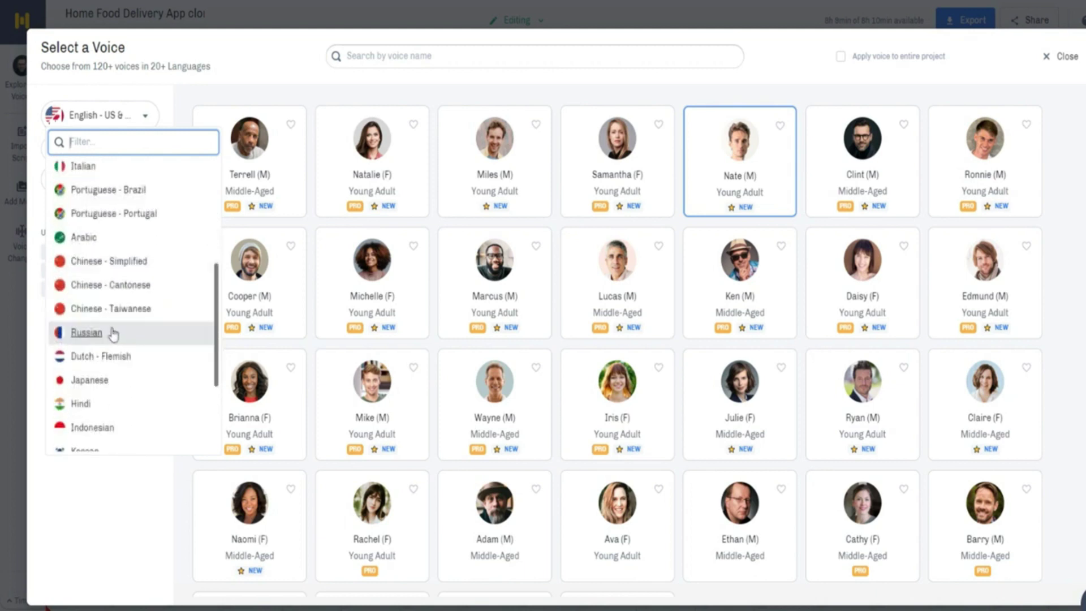
scroll(110, 312, "down", 3)
- Dismiss the voice picker's language dropdown, leaving the language unchanged
left_click(207, 170)
mouse_move(249, 154)
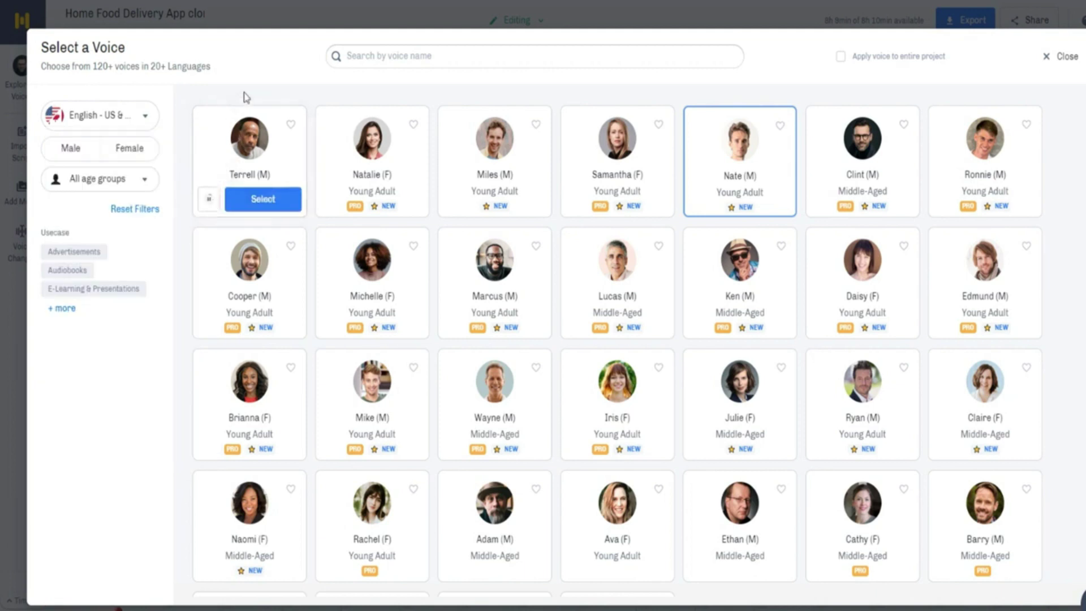
scroll(526, 408, "down", 2)
scroll(535, 340, "up", 2)
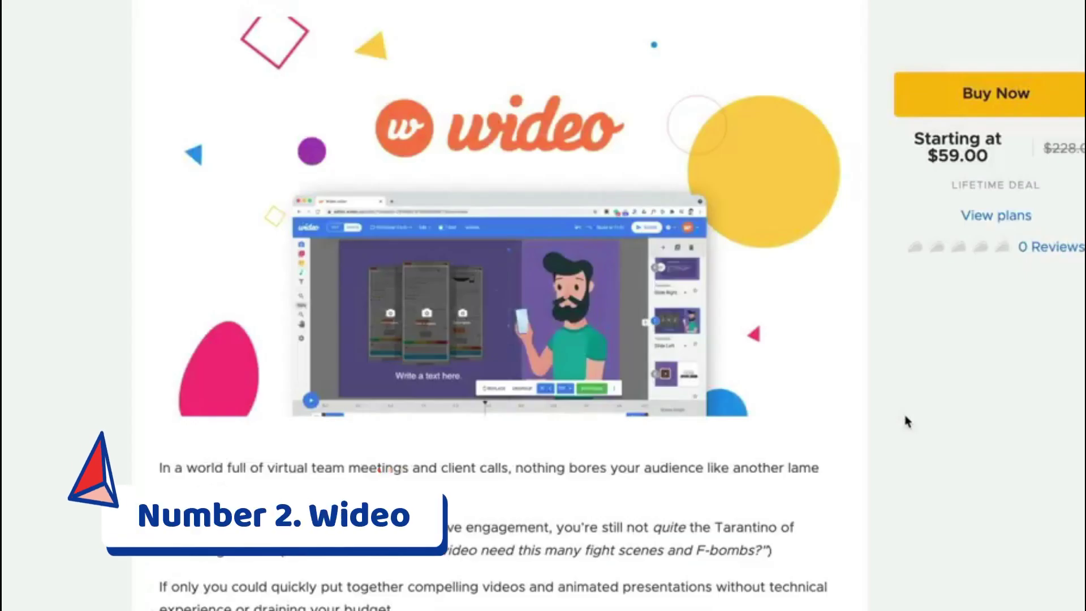
scroll(904, 412, "down", 5)
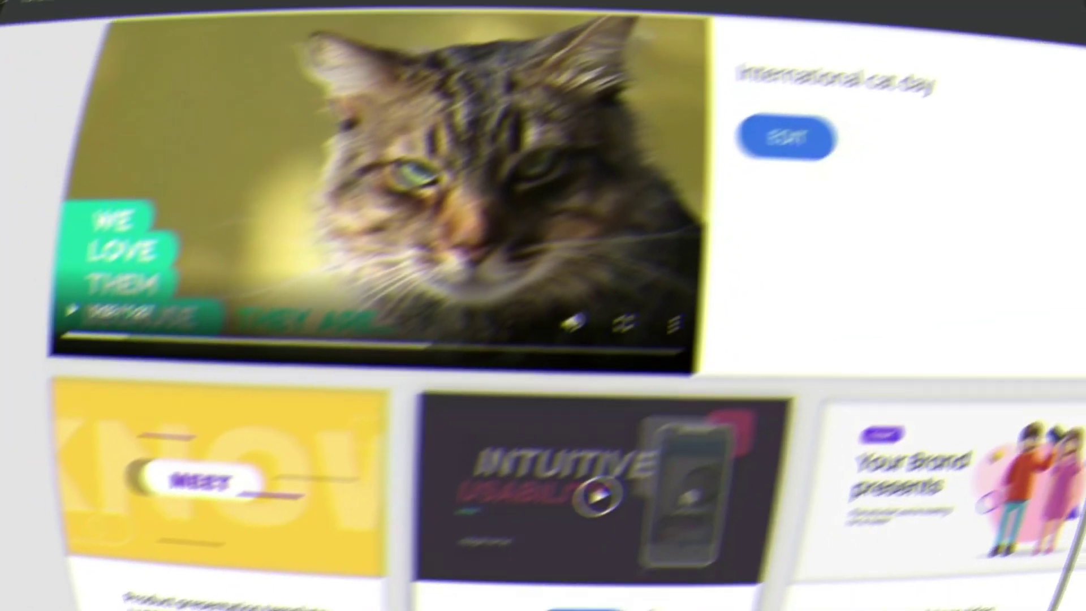
scroll(676, 509, "down", 5)
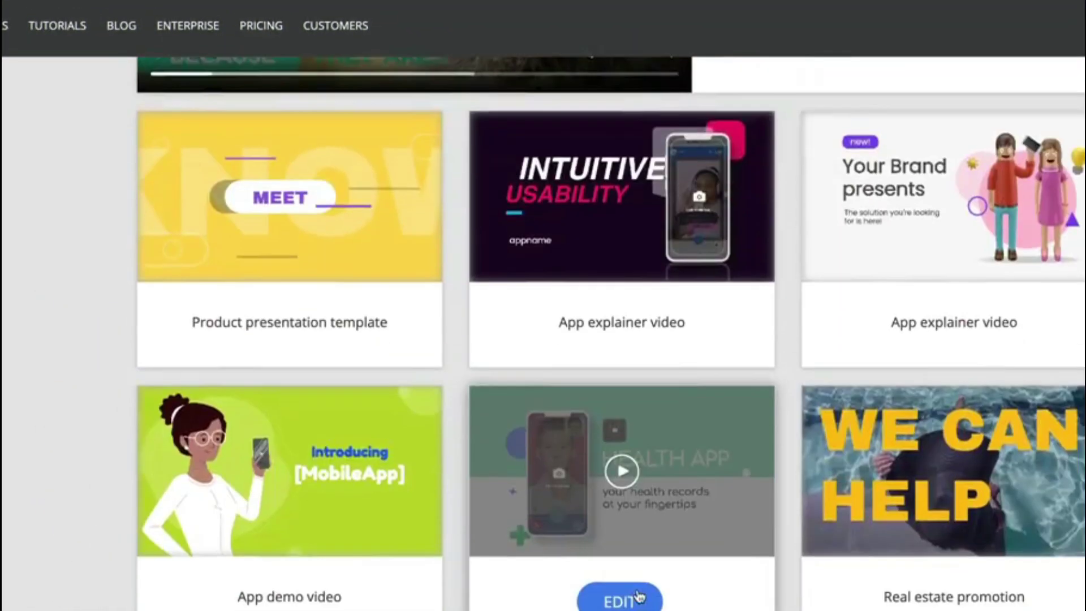
scroll(675, 510, "down", 3)
- Edit the Health App template and show the Animated illustration category
left_click(649, 520)
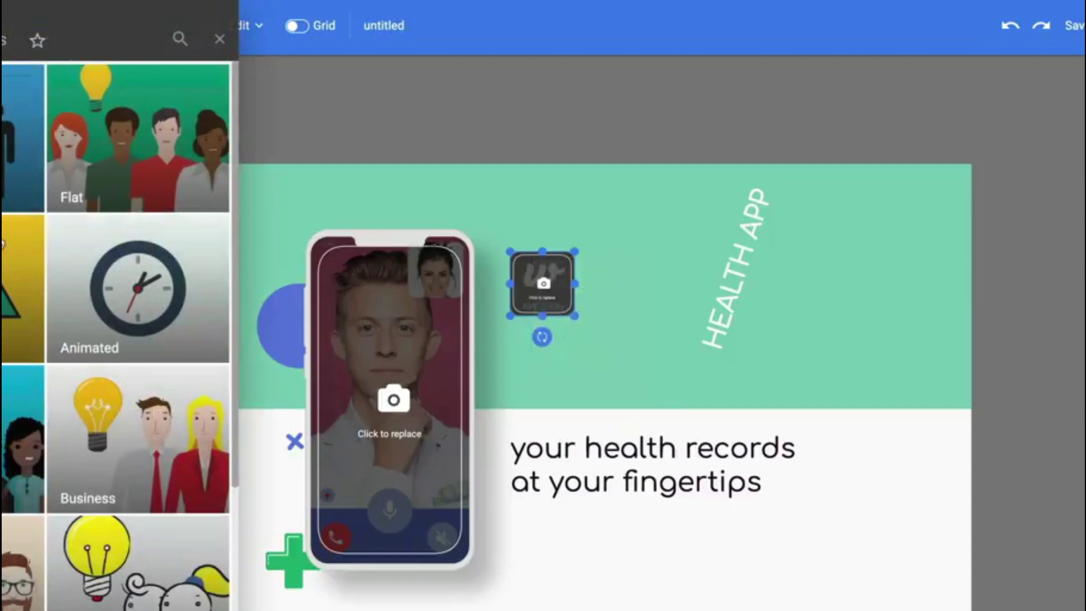
scroll(135, 340, "down", 2)
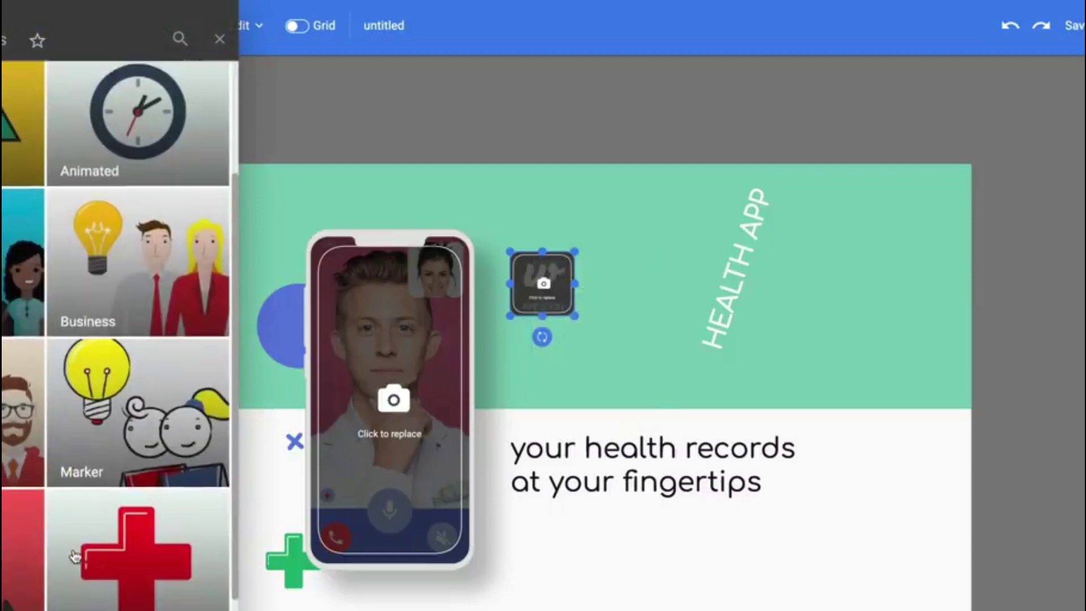
scroll(136, 340, "up", 2)
left_click(136, 267)
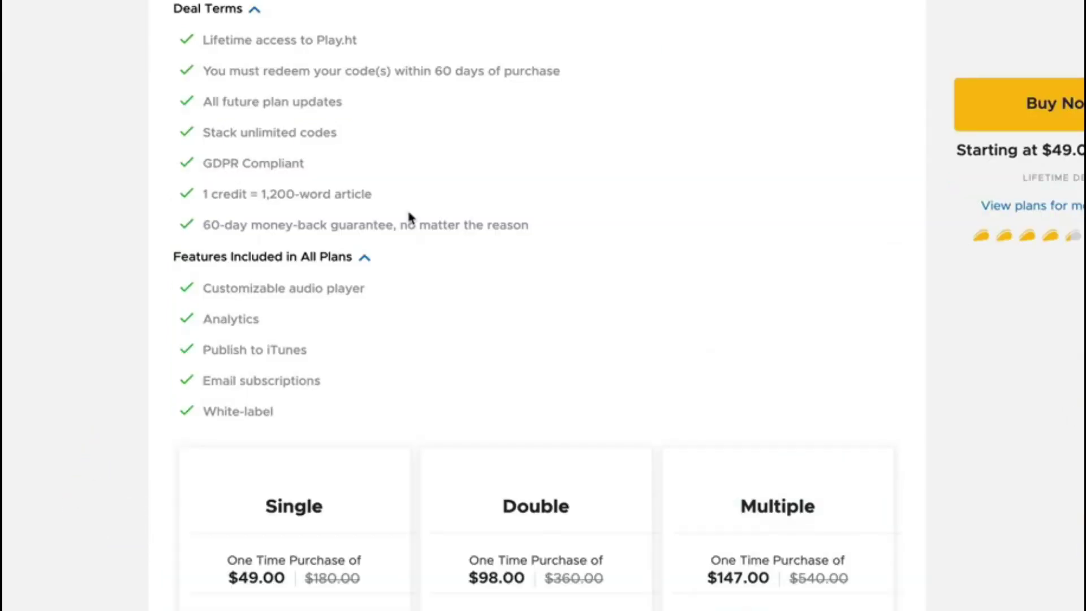
scroll(508, 271, "down", 2)
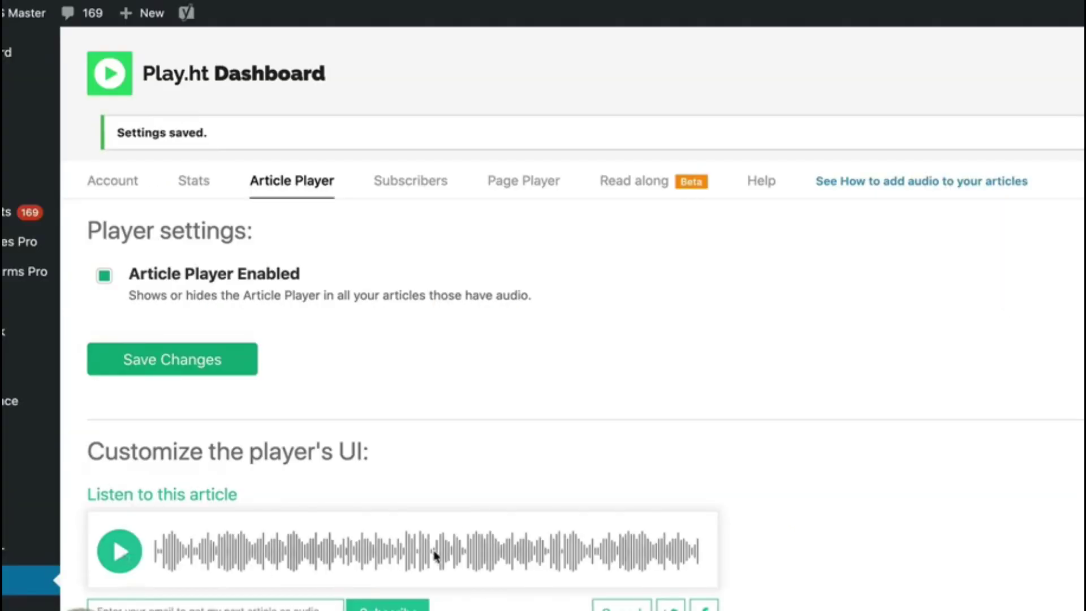
scroll(437, 556, "down", 5)
scroll(456, 547, "down", 5)
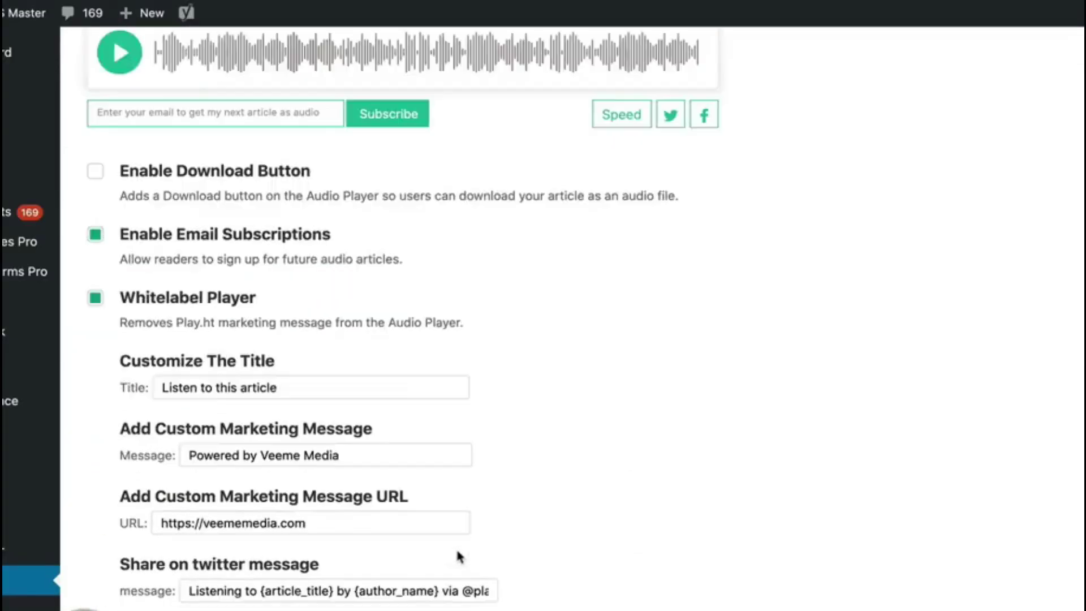
scroll(455, 547, "up", 1)
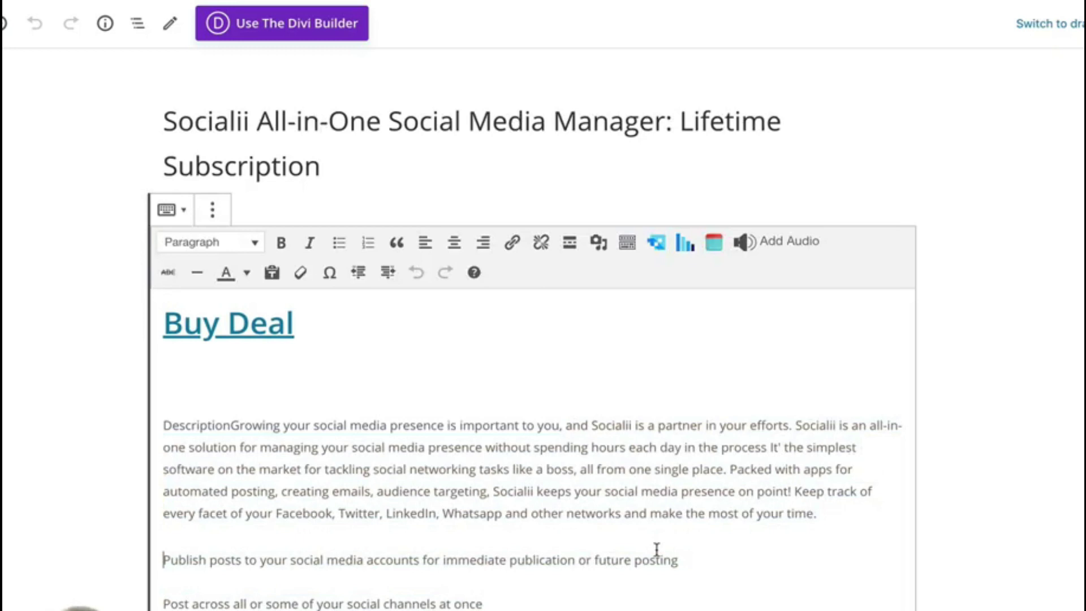
- Deselect the text block to preview the post with its listen-to-this-article player
left_click(1025, 506)
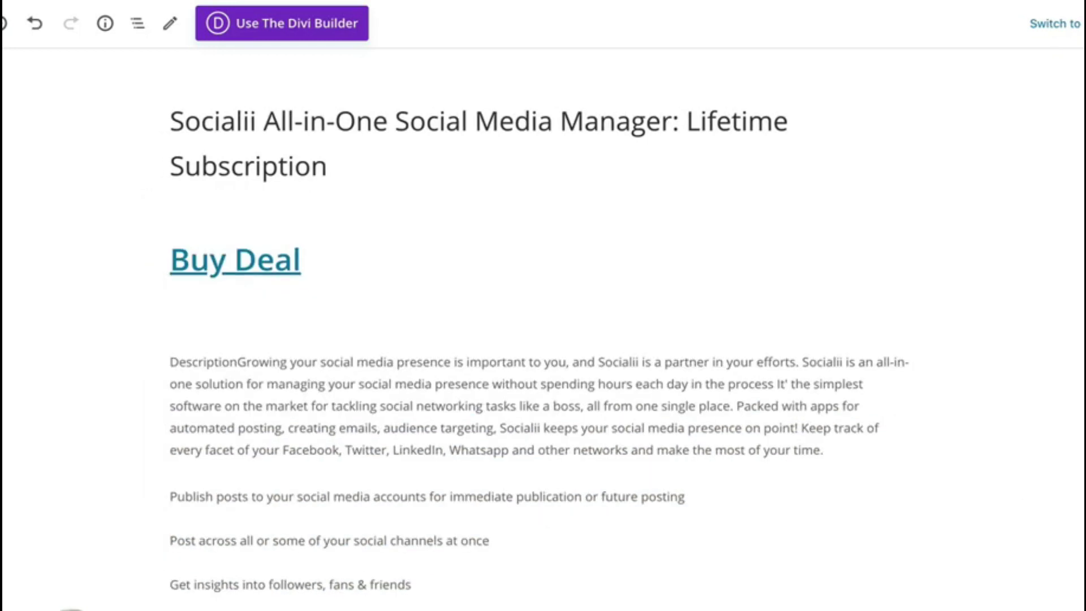